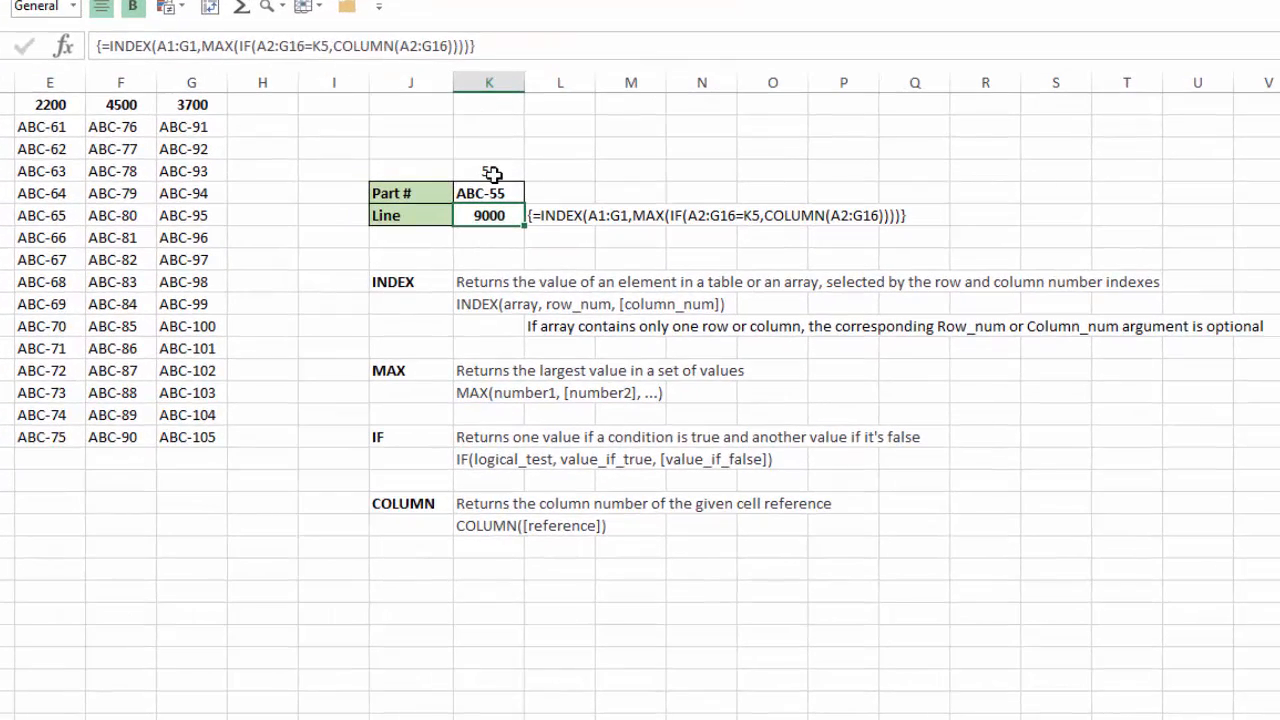
# Step: Inspect the Part # formula, set the lookup number in K4 to 40, and check ABC-40 against its column header
pyautogui.click(493, 174)
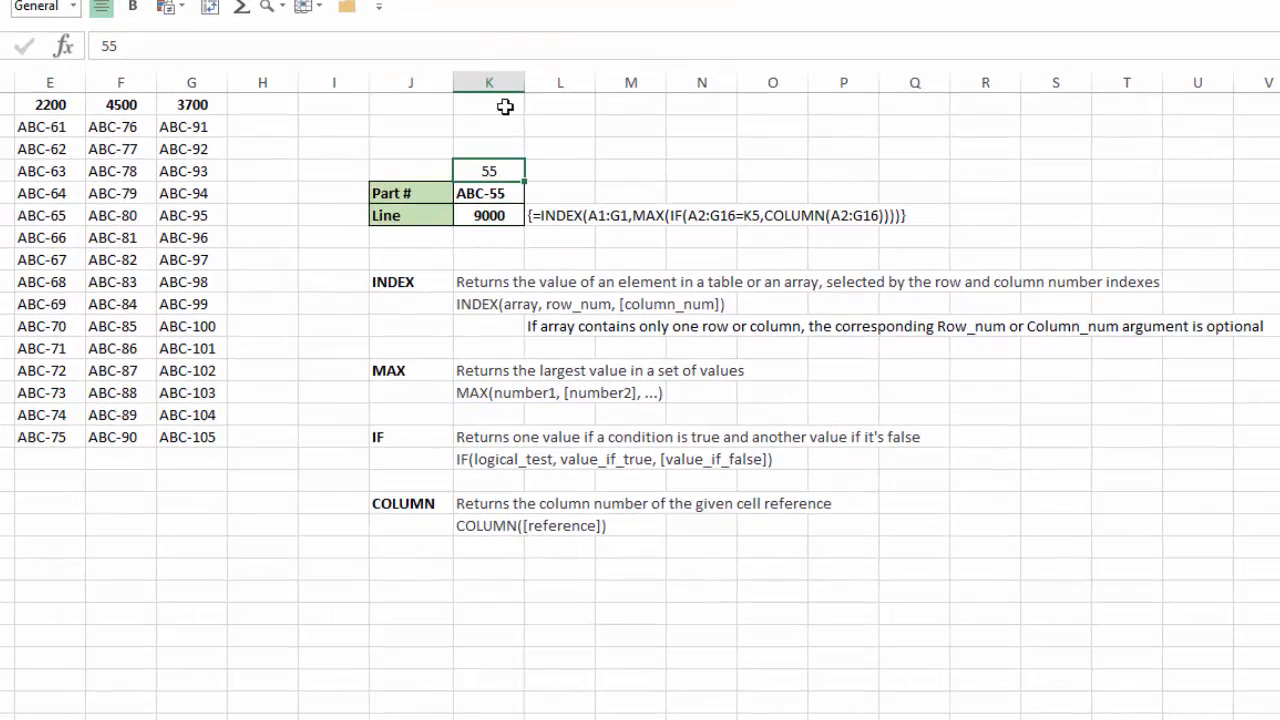
pyautogui.click(480, 190)
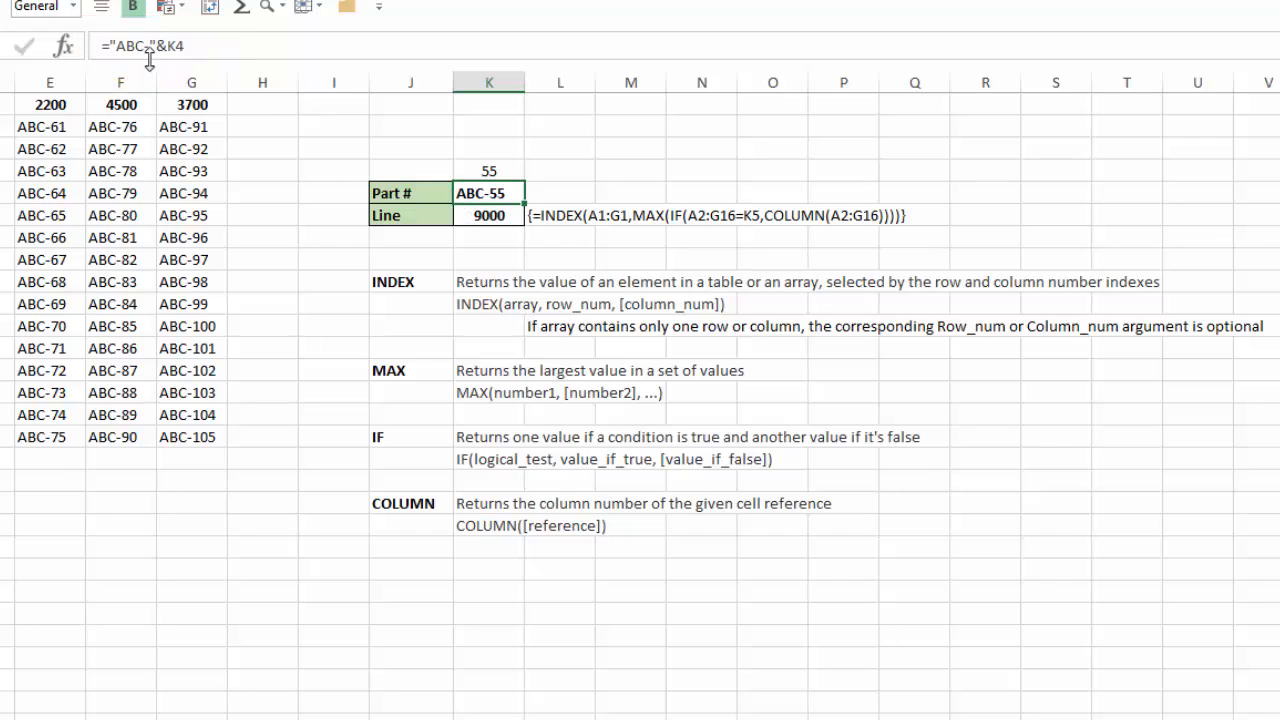
pyautogui.click(490, 171)
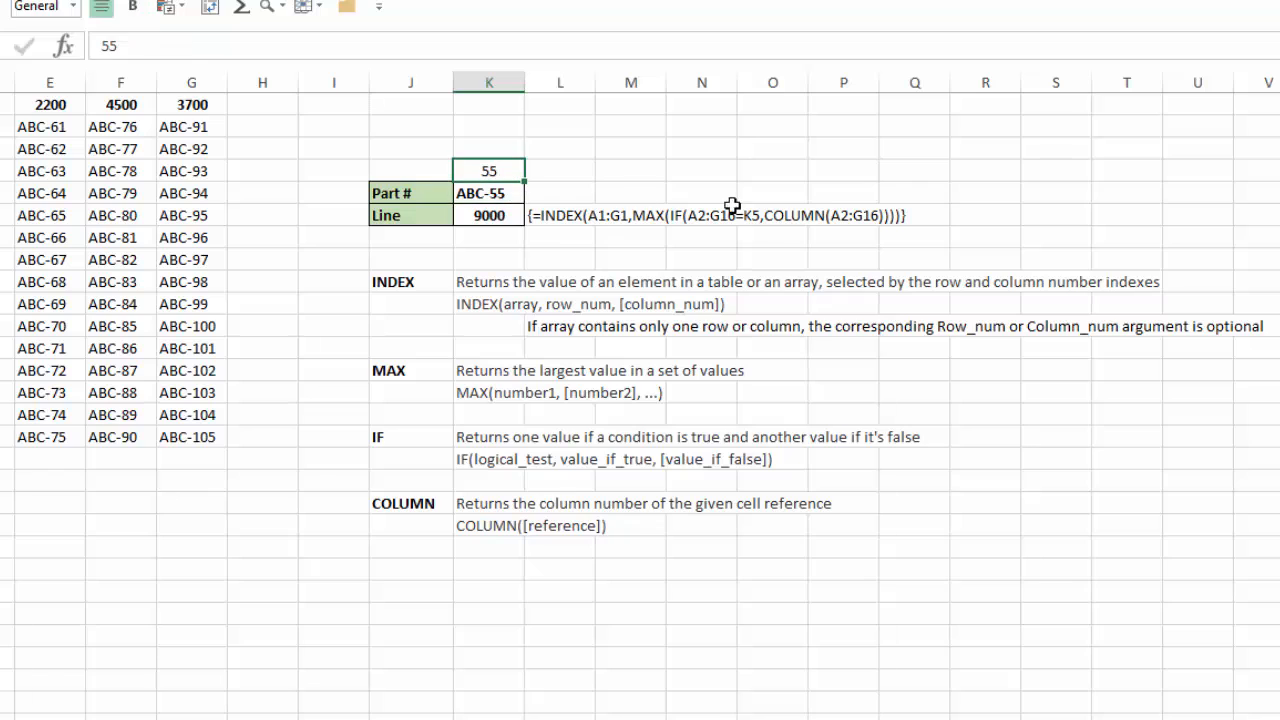
pyautogui.write('40')
pyautogui.press('Return')
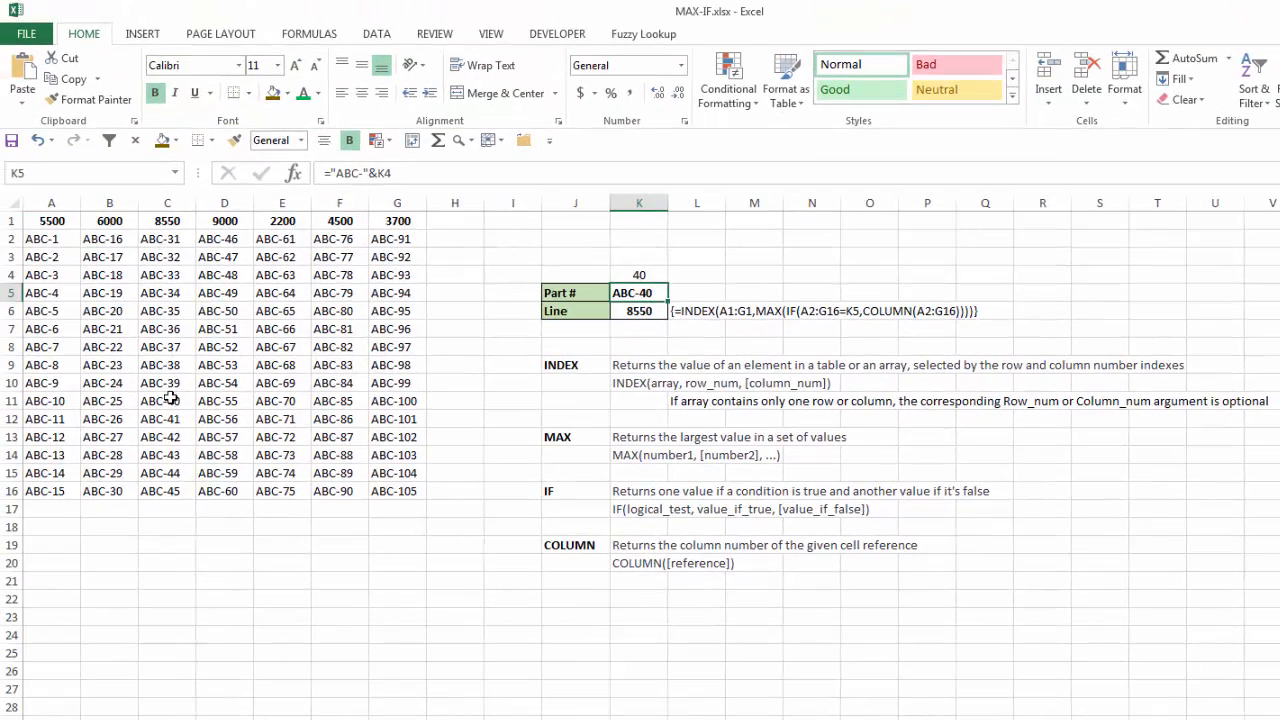
pyautogui.click(171, 398)
pyautogui.click(170, 221)
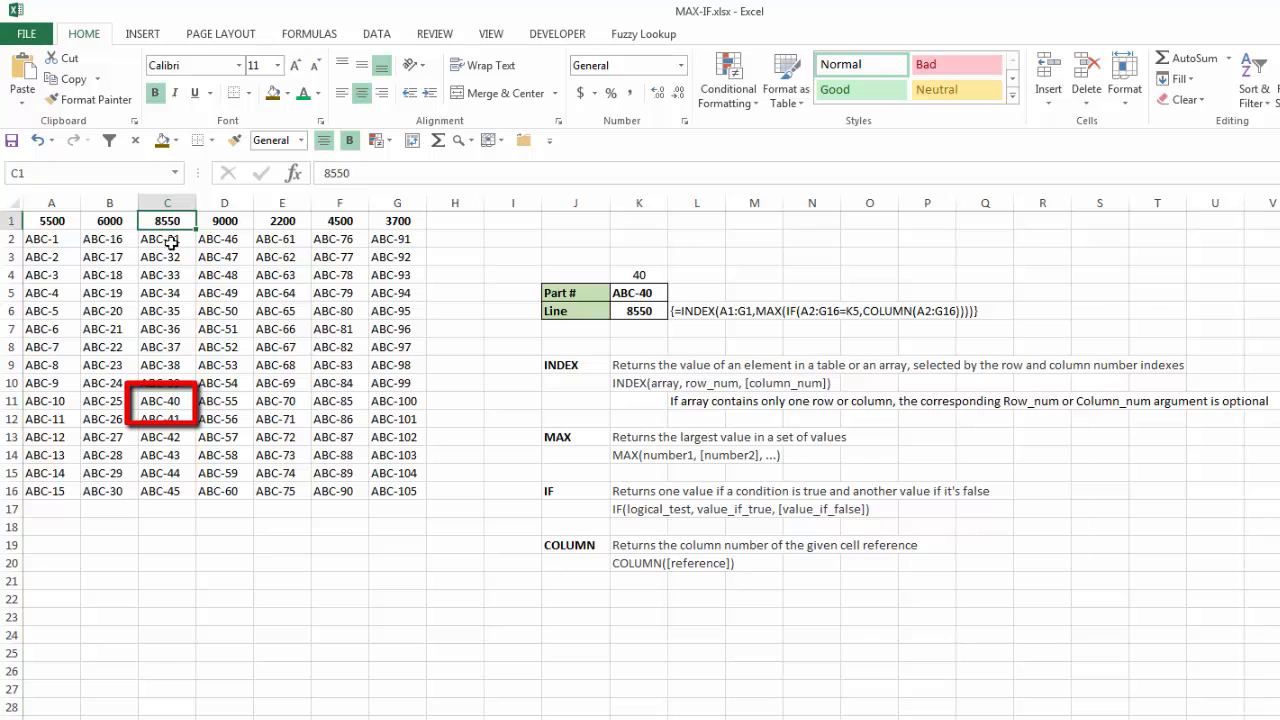
# Step: Set the lookup number in K4 above the Part # cell to 1
pyautogui.click(642, 274)
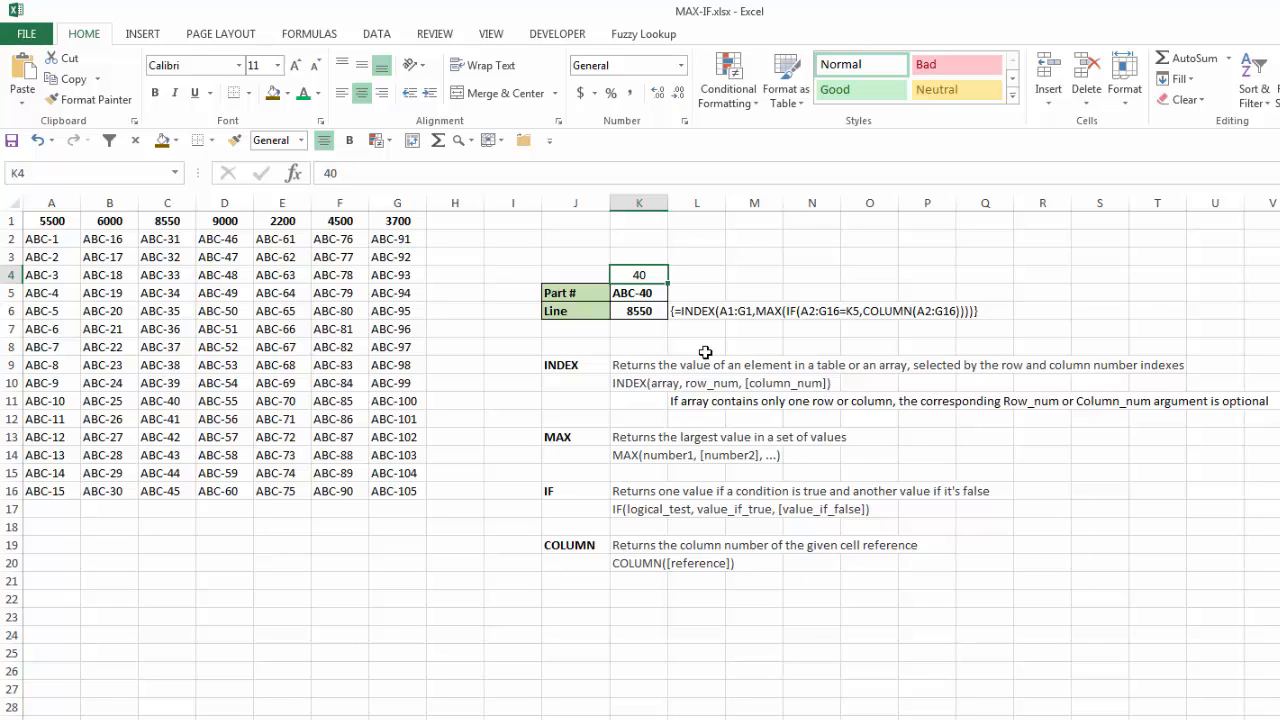
pyautogui.write('1')
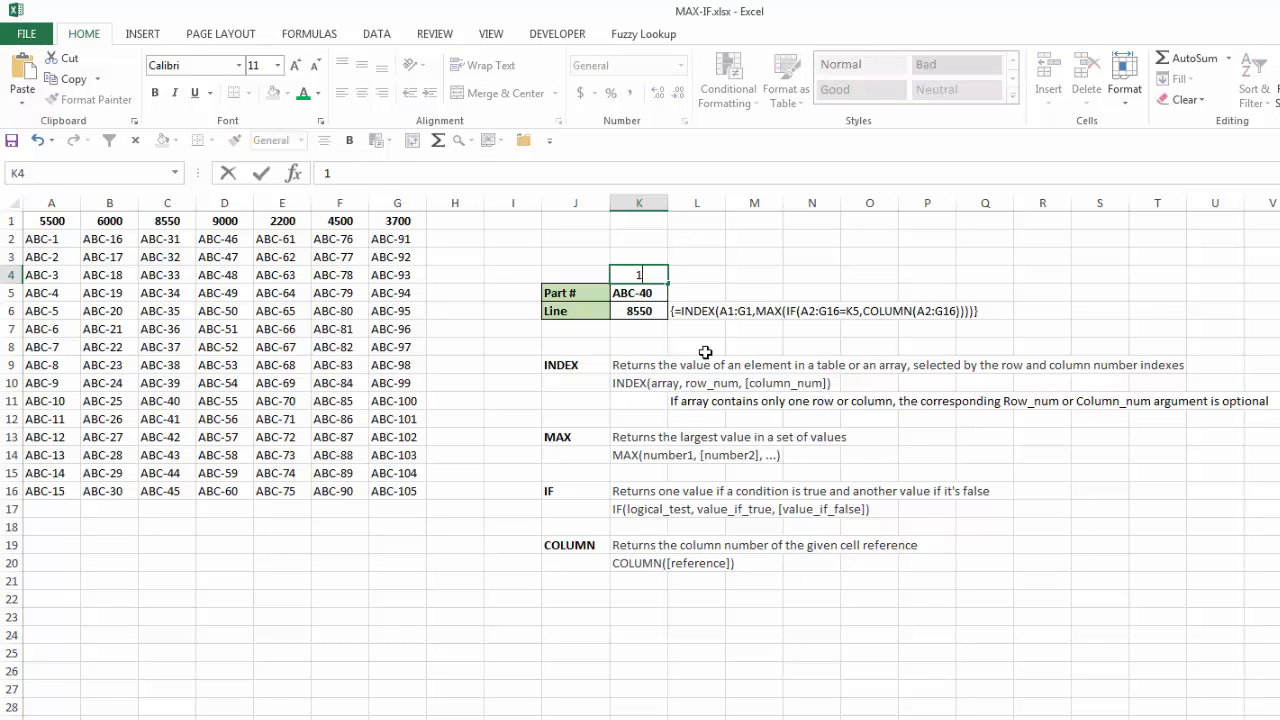
pyautogui.press('Return')
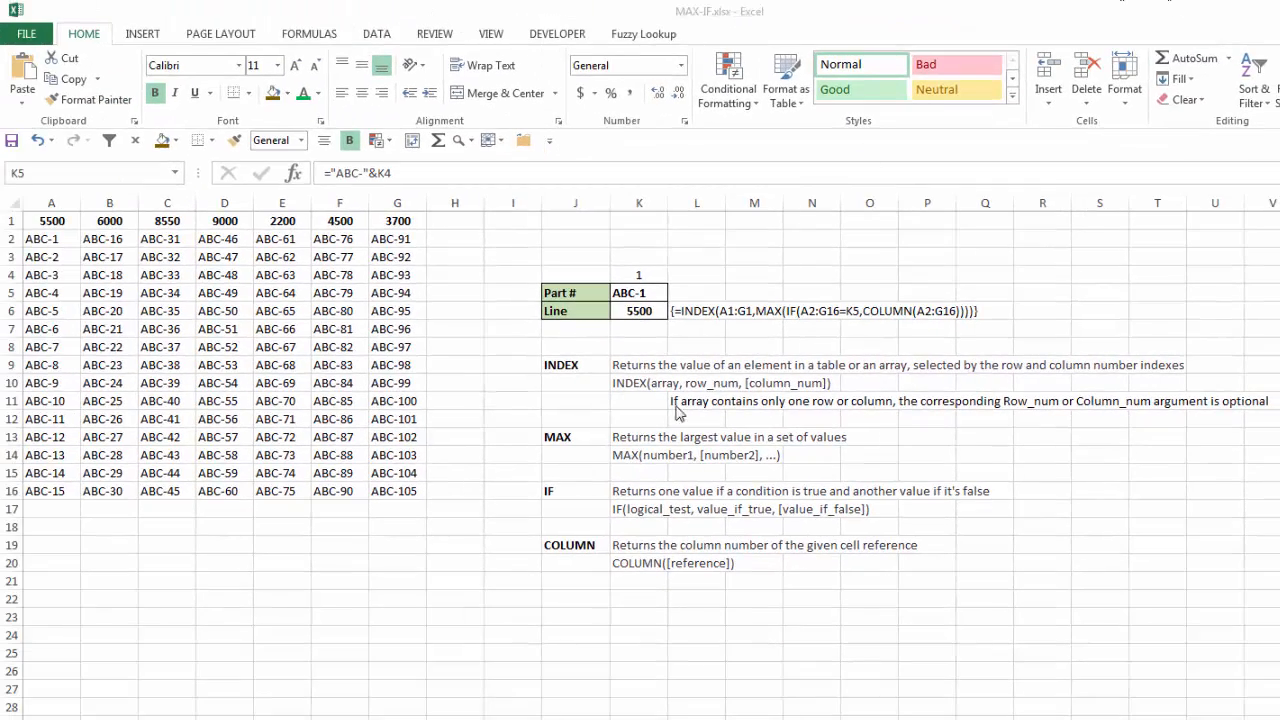
# Step: Enter the Line formula in K6 as a regular formula, and re-enter it as an array formula
pyautogui.click(639, 310)
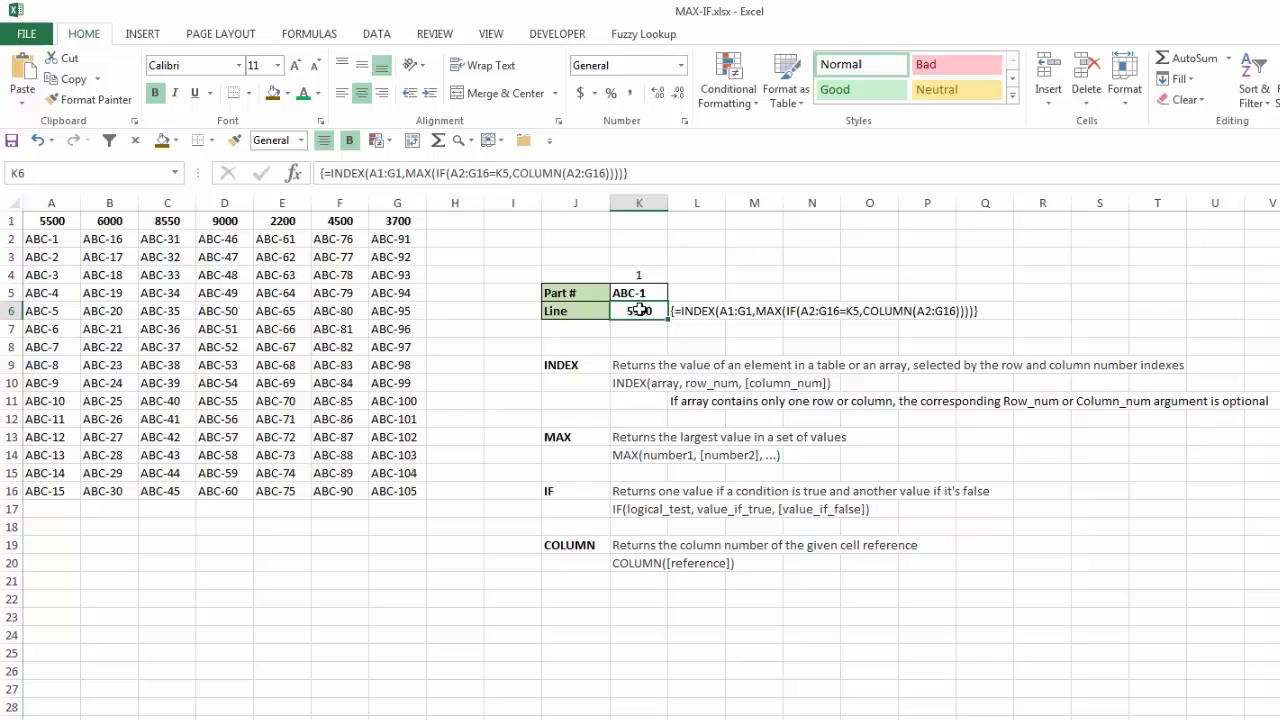
pyautogui.click(643, 173)
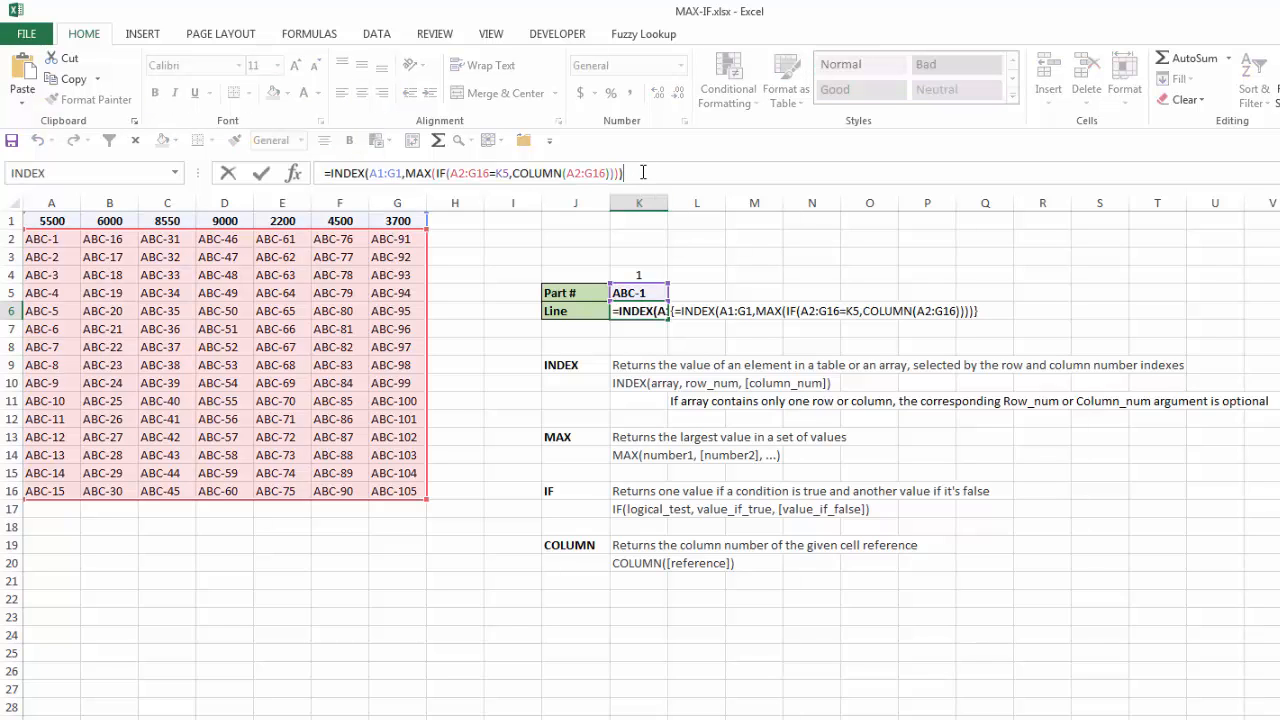
pyautogui.press('Return')
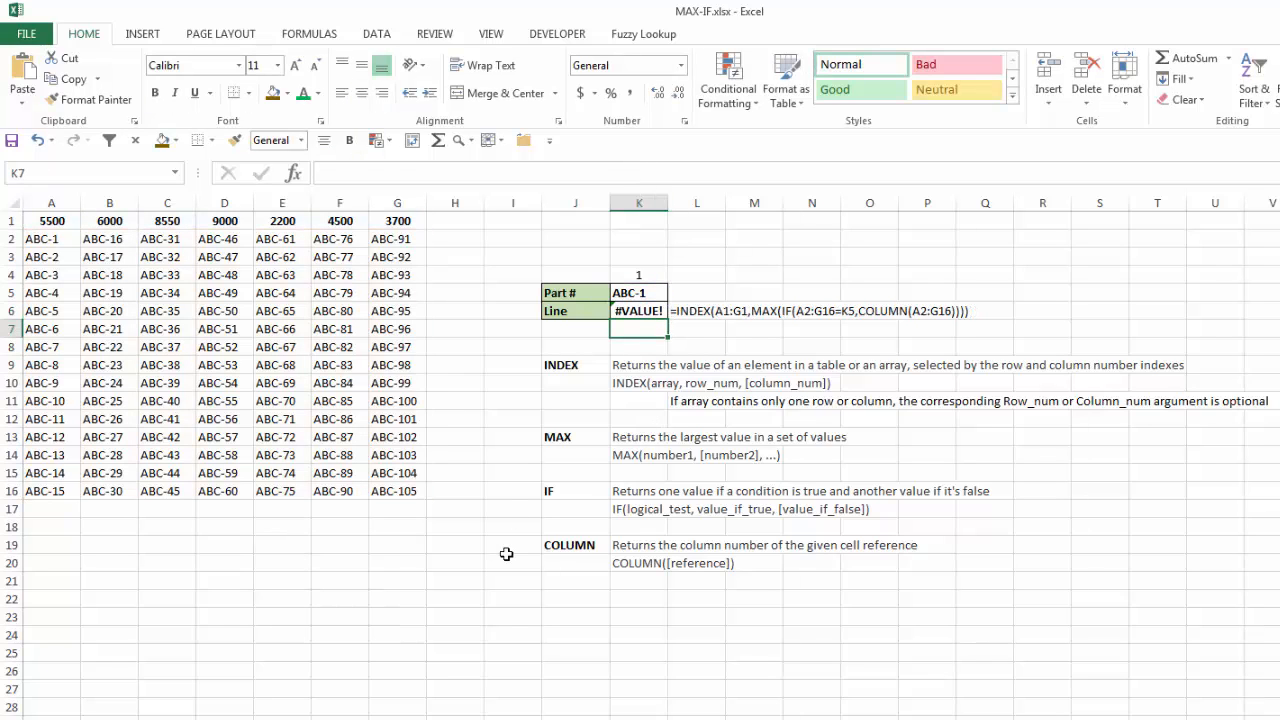
pyautogui.click(636, 173)
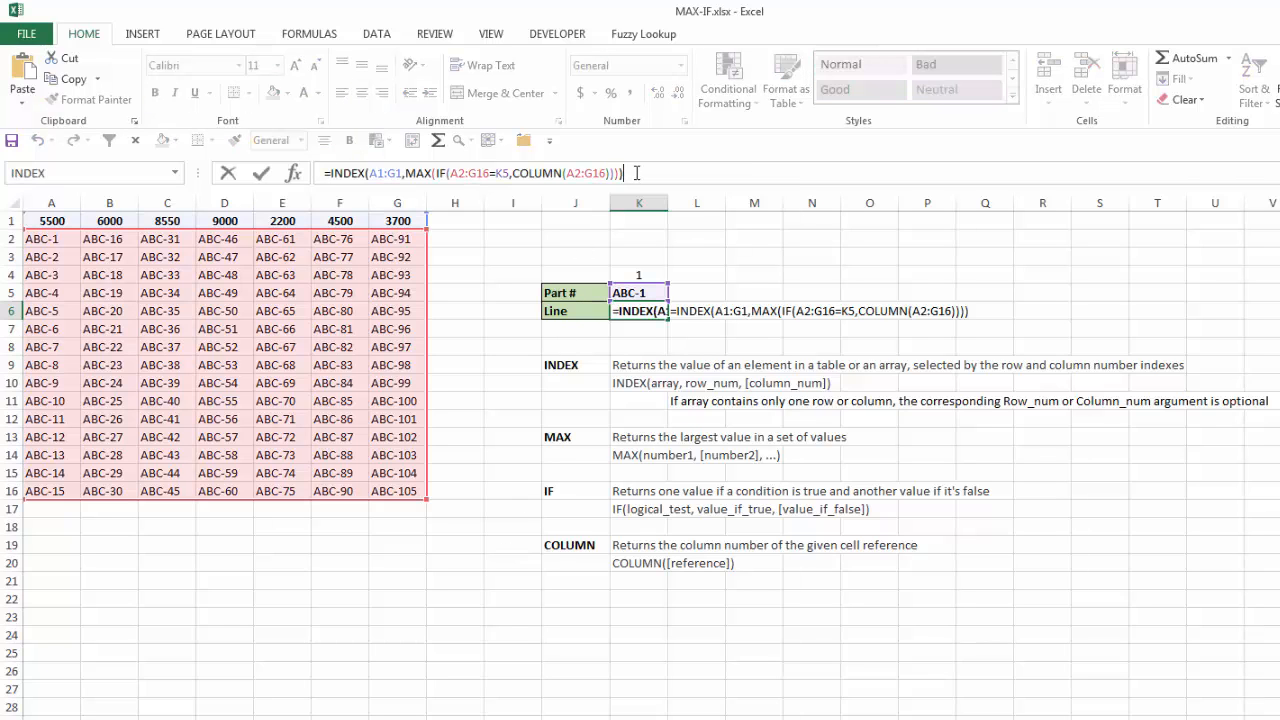
pyautogui.hotkey('ctrl', 'shift', 'Return')
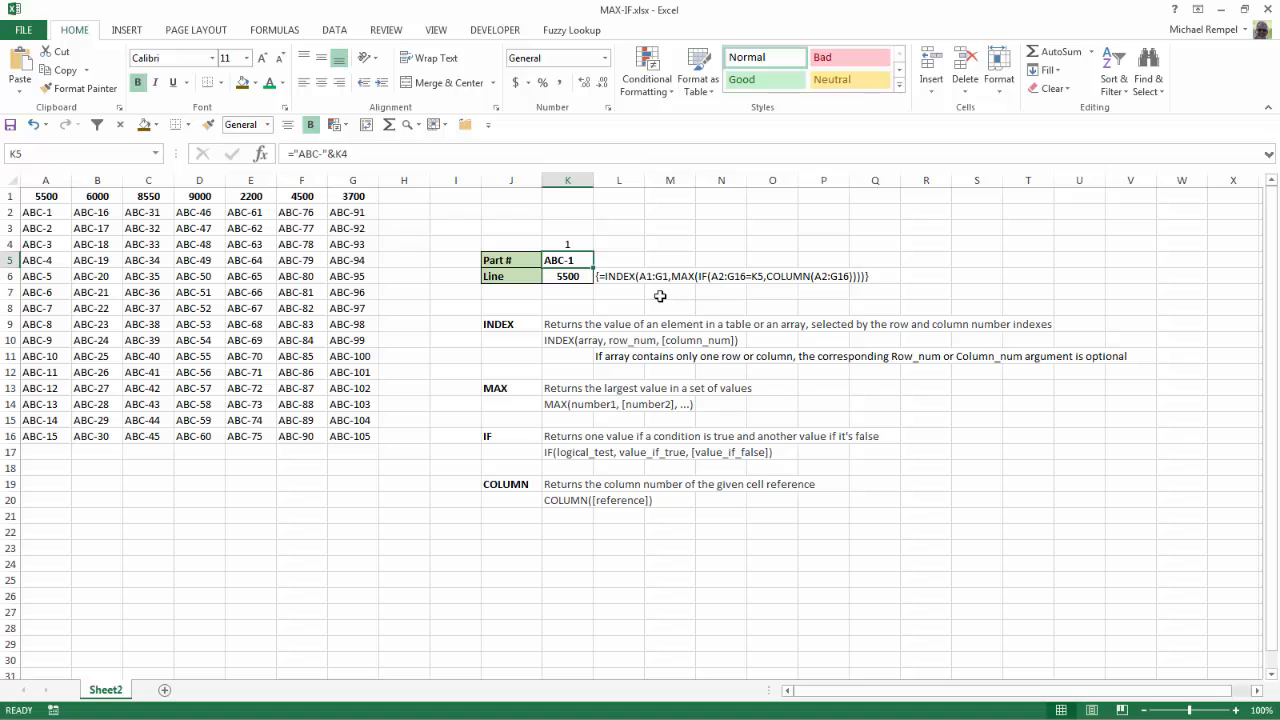
# Step: Evaluate the K5 reference and the COLUMN(A2:G16) part in place within the array formula in K6
pyautogui.press('Down')
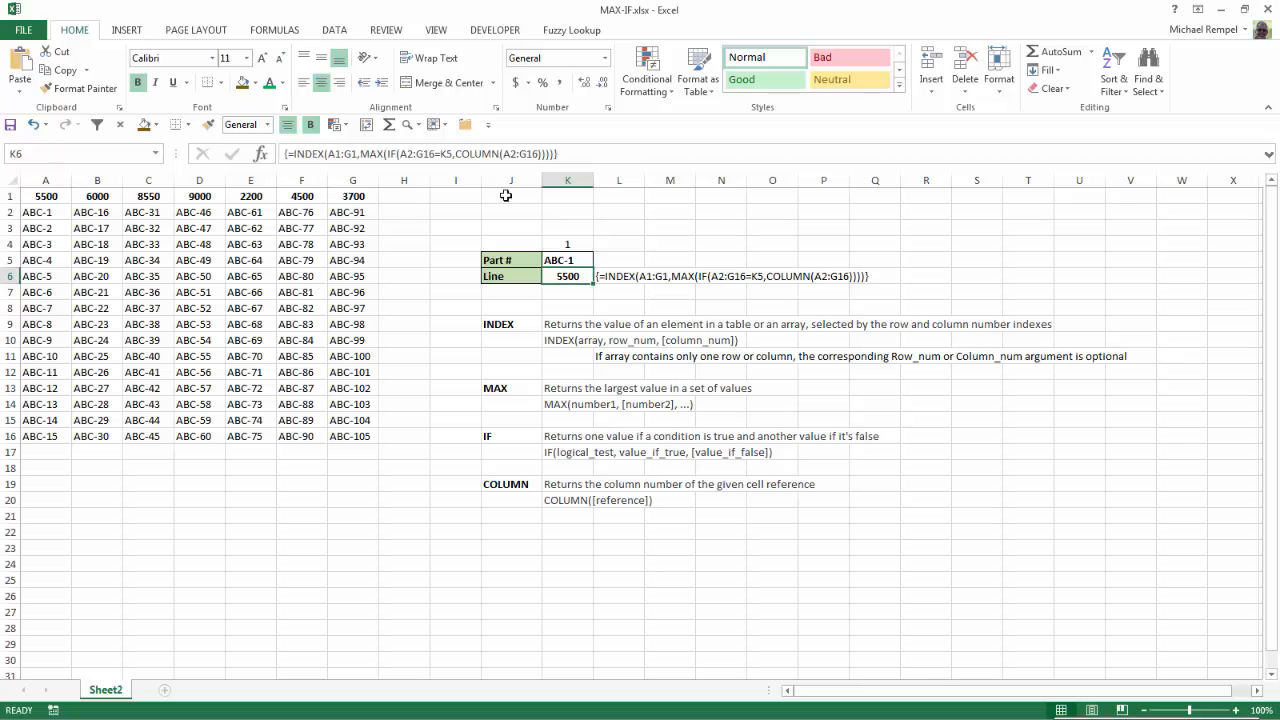
pyautogui.moveTo(441, 154); pyautogui.dragTo(452, 154)
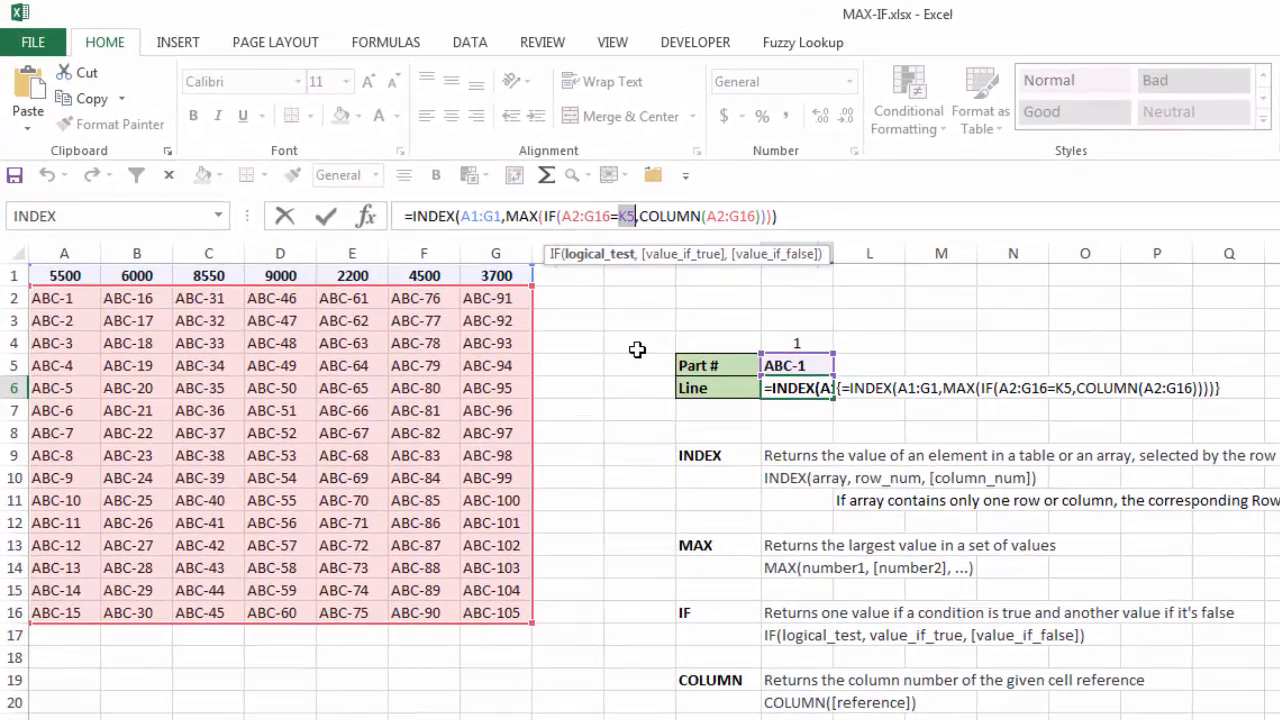
pyautogui.press('F9')
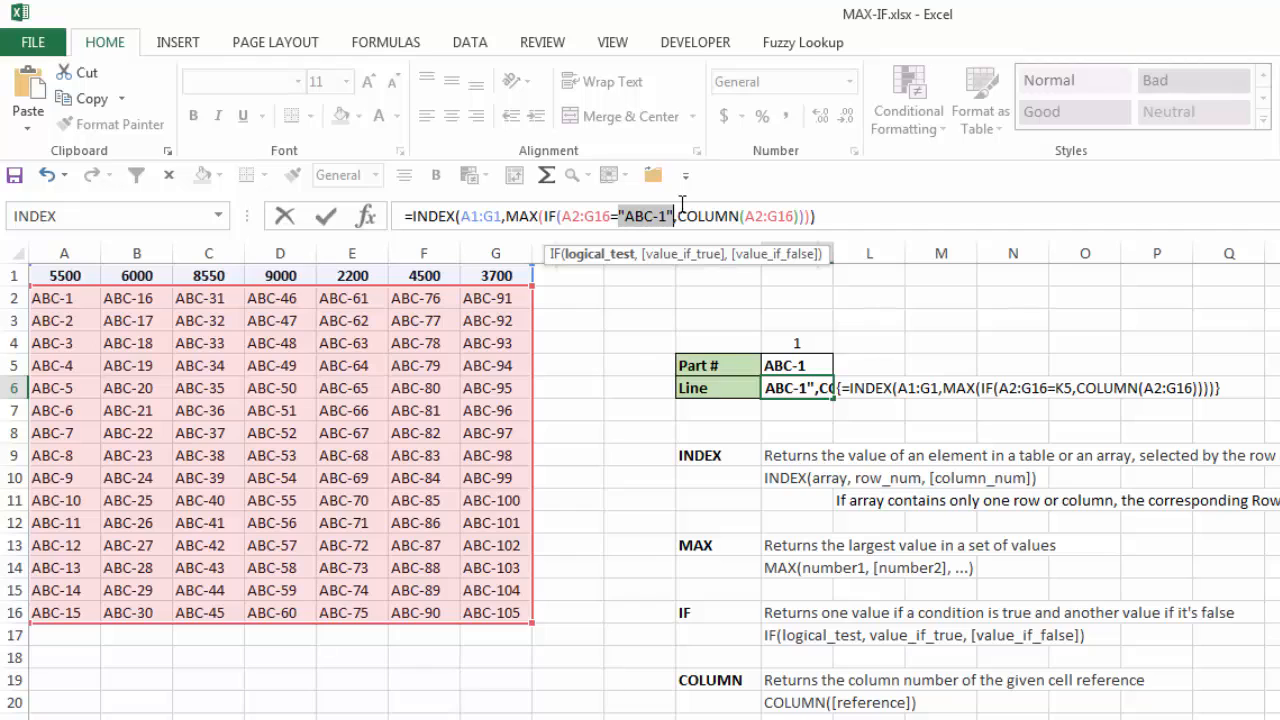
pyautogui.moveTo(678, 216); pyautogui.dragTo(806, 216)
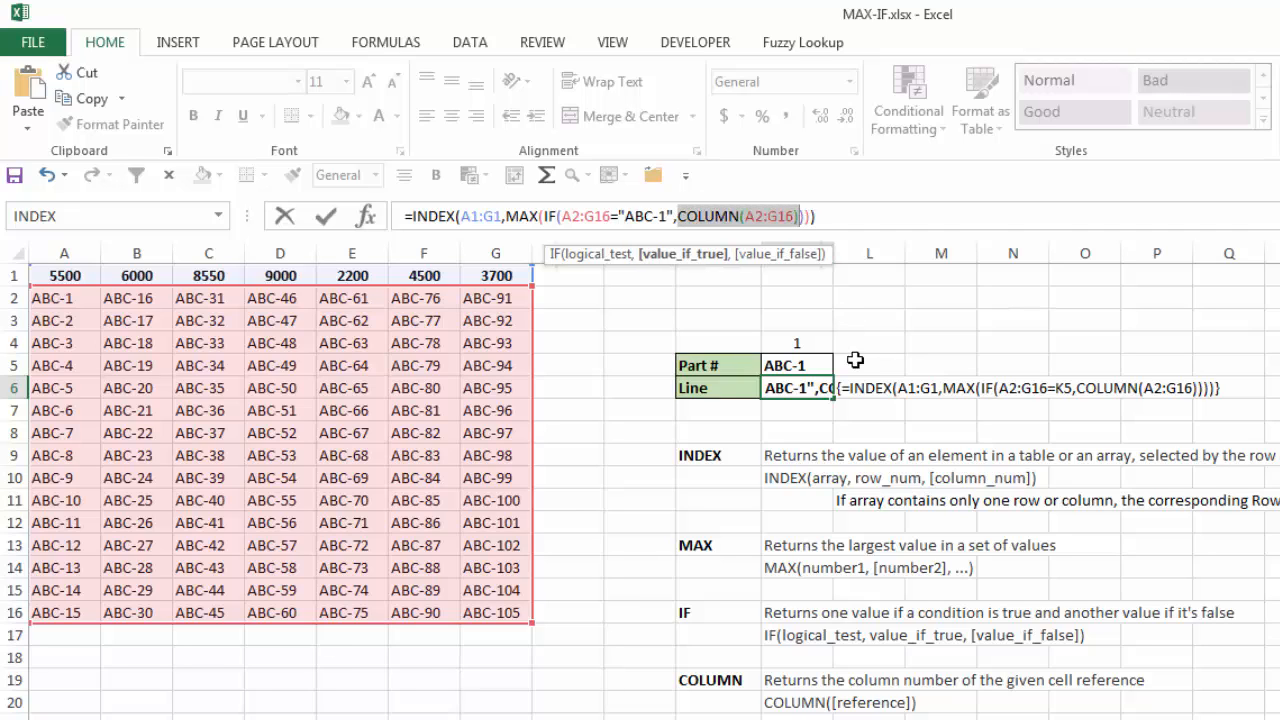
pyautogui.press('F9')
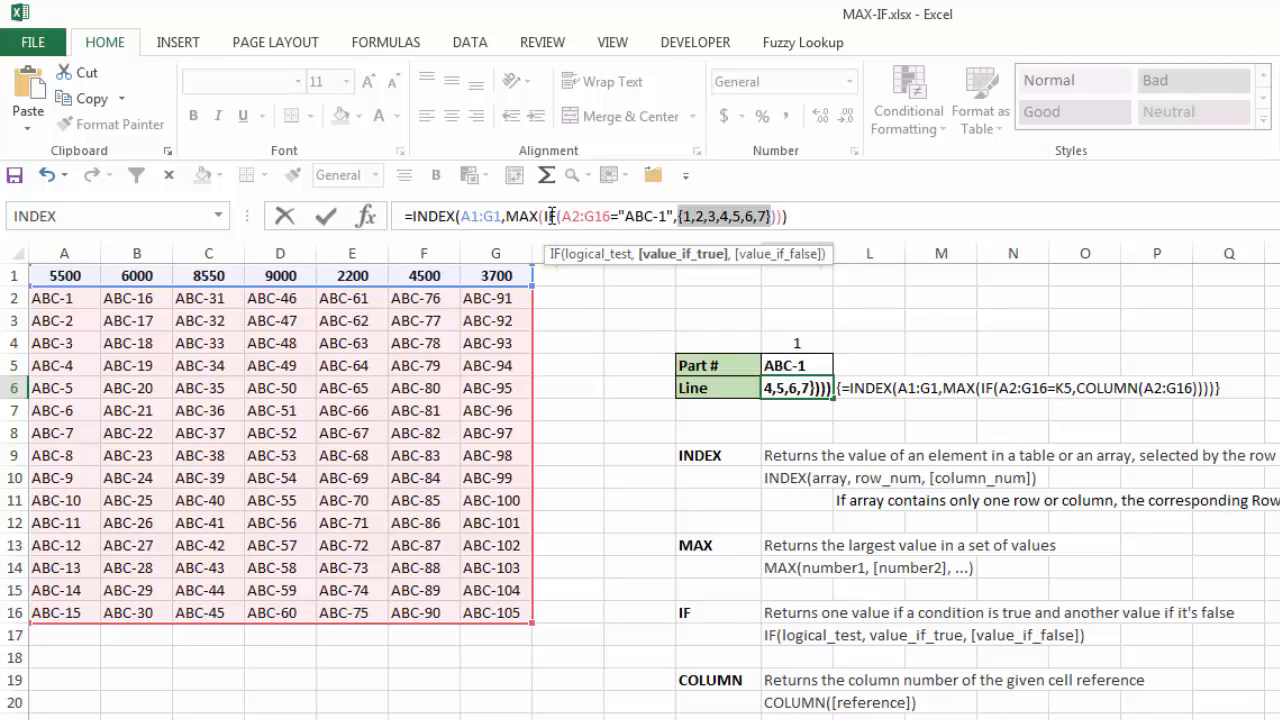
# Step: Evaluate the IF expression inside the K6 formula and show its full multi-line array without the function hint covering it
pyautogui.moveTo(543, 217); pyautogui.dragTo(772, 210)
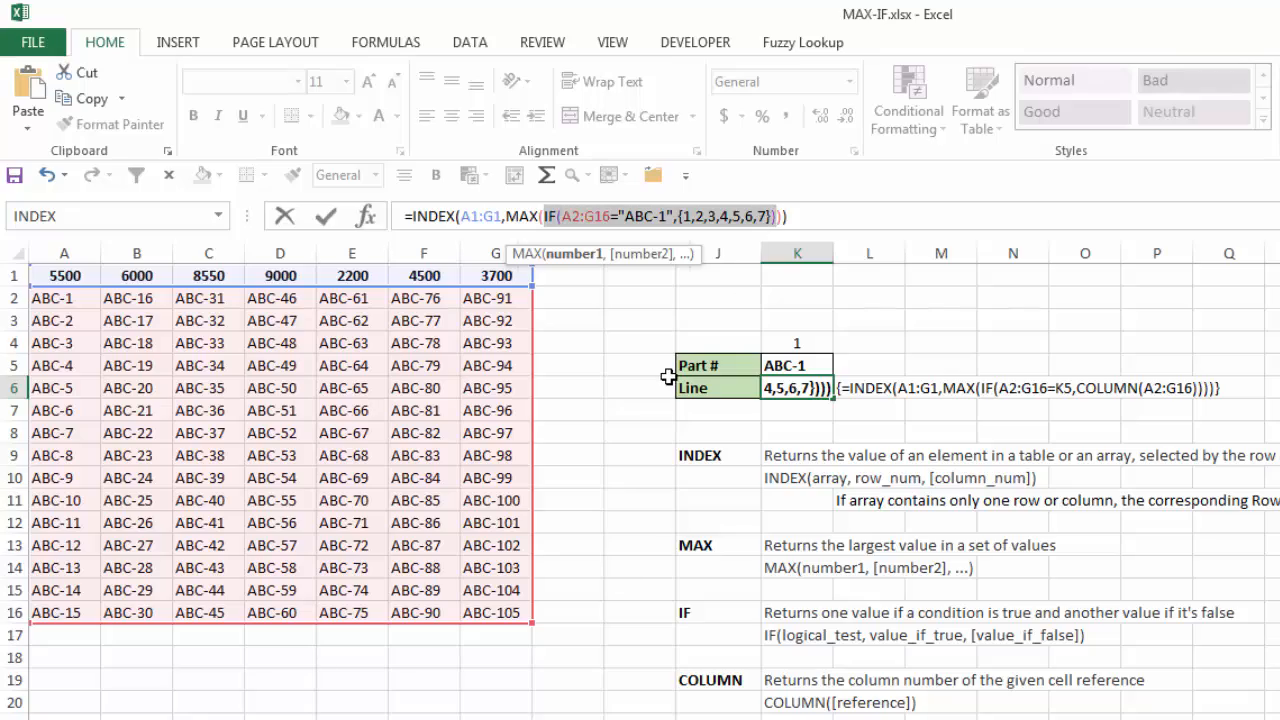
pyautogui.press('F9')
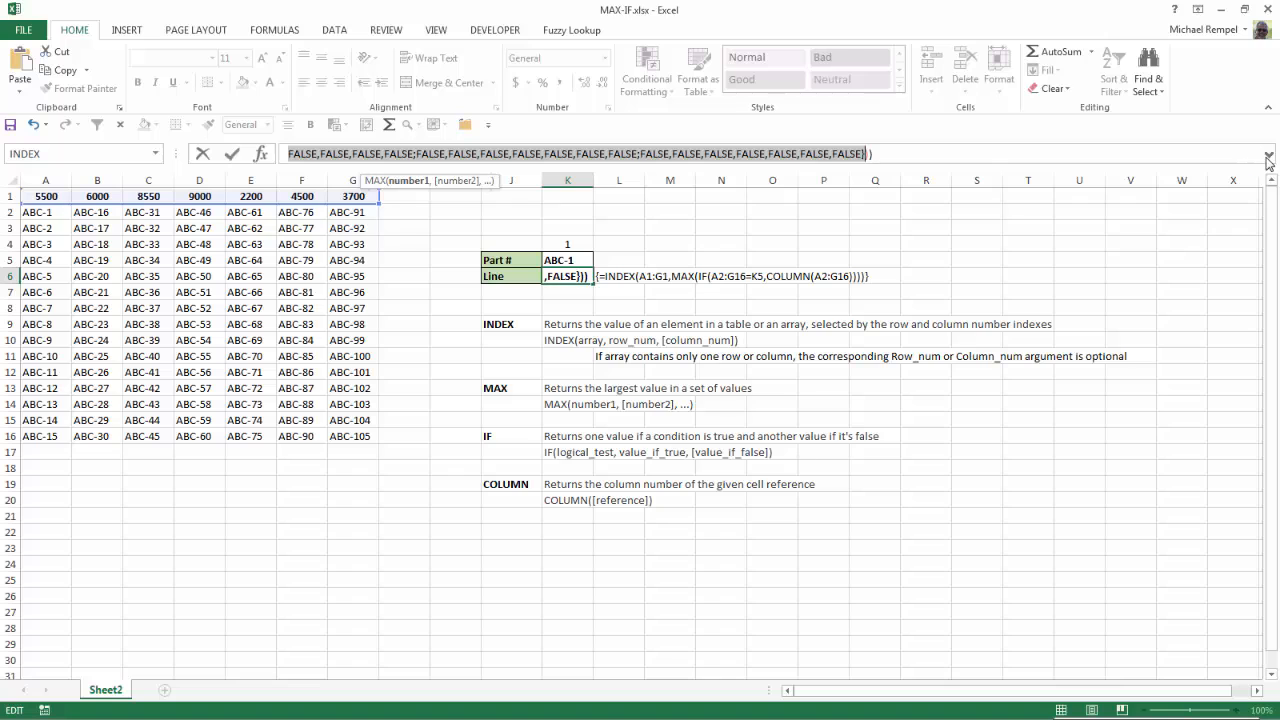
pyautogui.click(1268, 157)
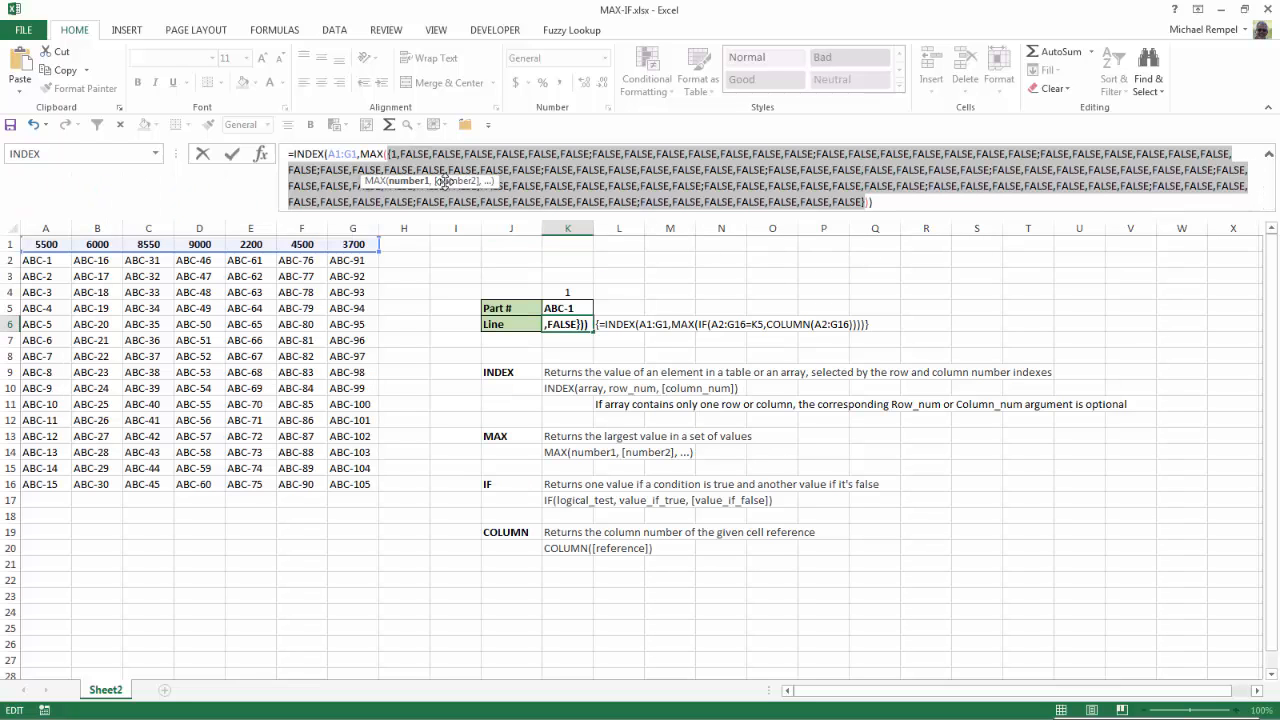
pyautogui.moveTo(437, 185); pyautogui.dragTo(651, 265)
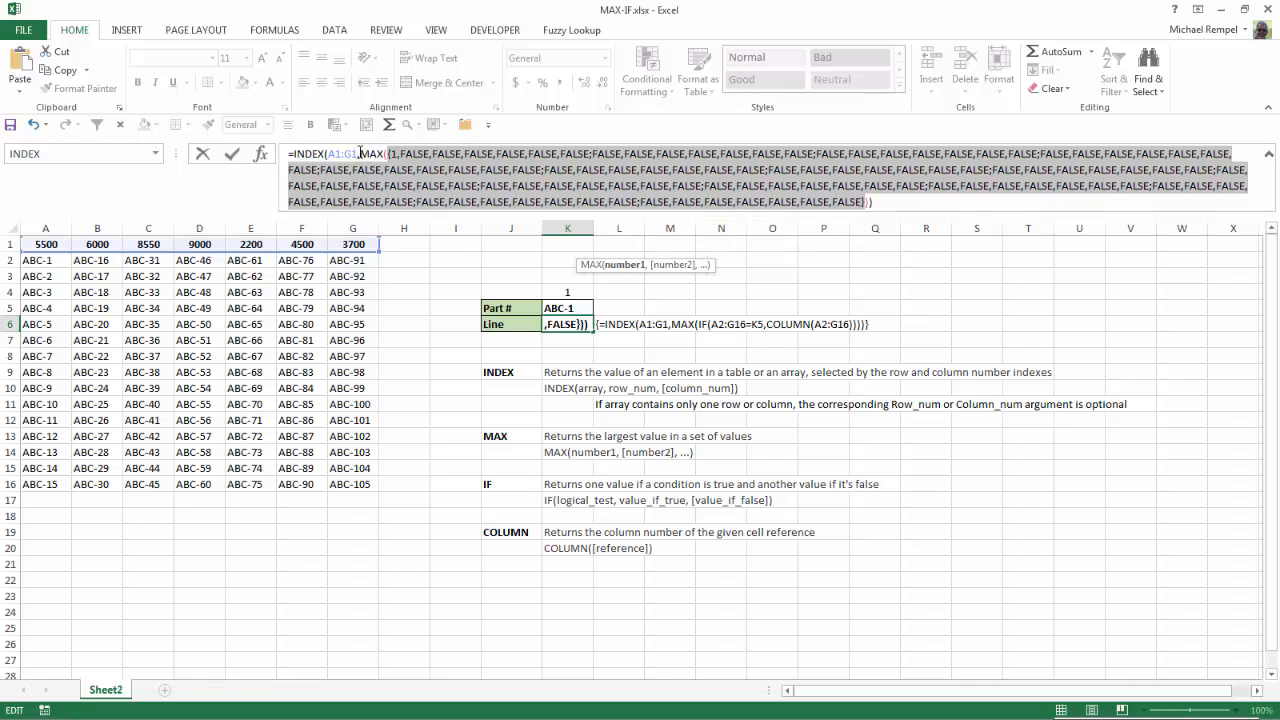
# Step: Evaluate the MAX part and the whole INDEX expression of the K6 formula in place, and discard the edit
pyautogui.moveTo(360, 153); pyautogui.dragTo(854, 204)
pyautogui.moveTo(854, 204); pyautogui.dragTo(944, 294)
pyautogui.press('F9')
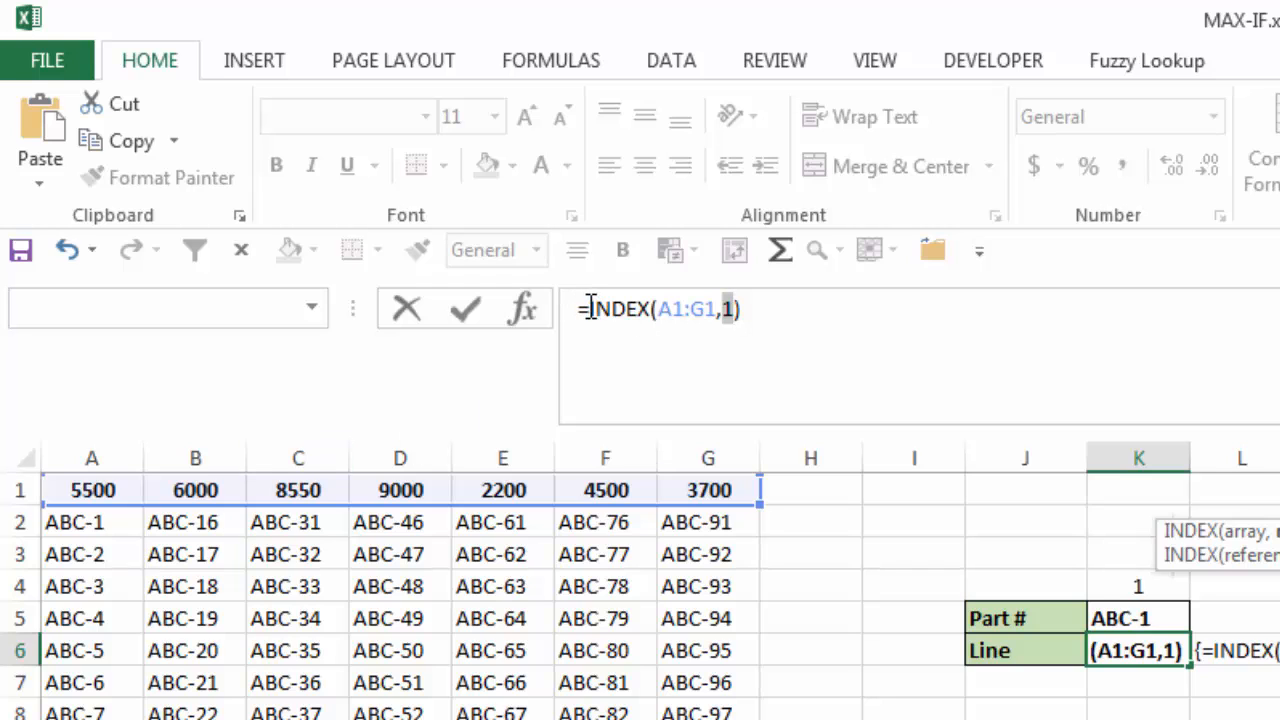
pyautogui.moveTo(590, 308); pyautogui.dragTo(745, 310)
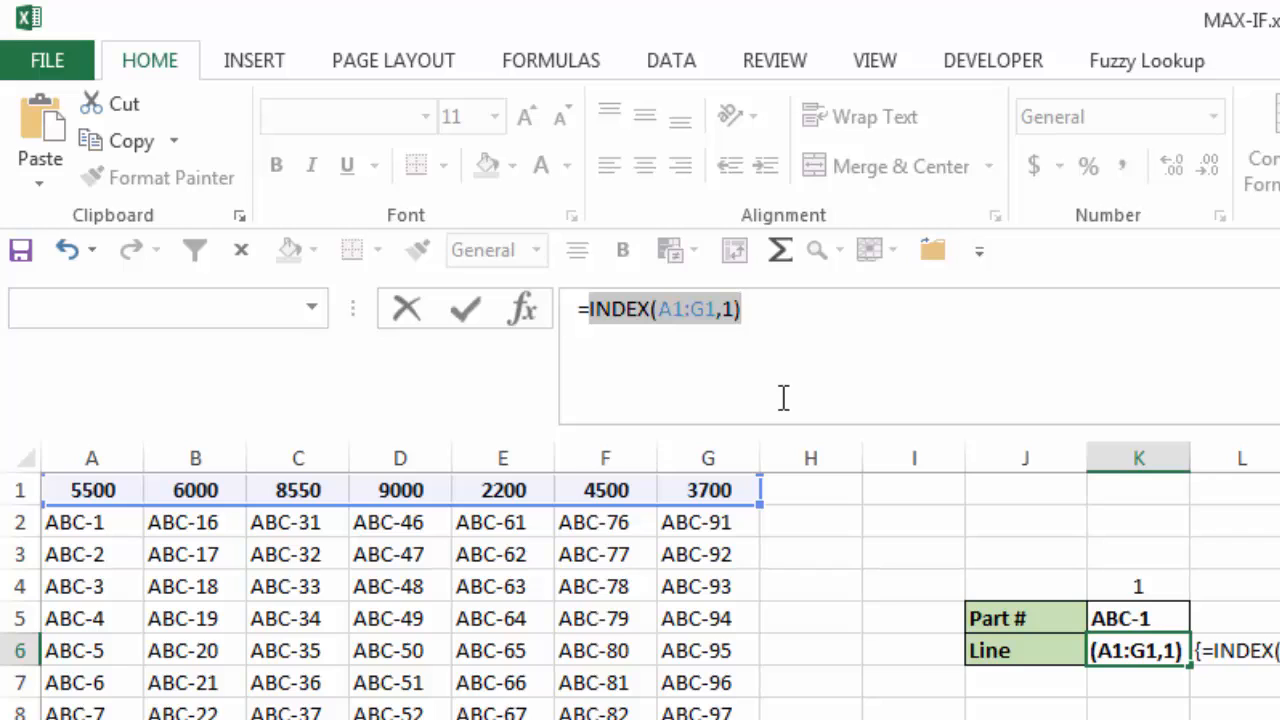
pyautogui.press('F9')
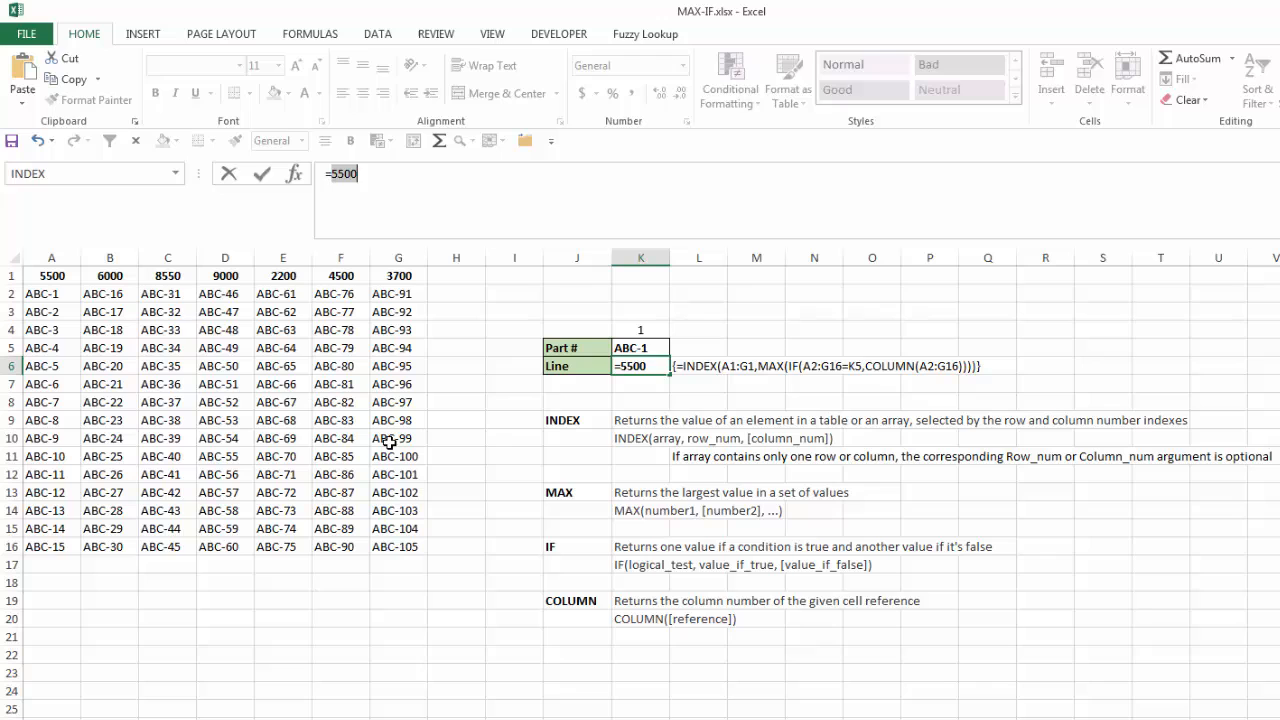
pyautogui.press('Escape')
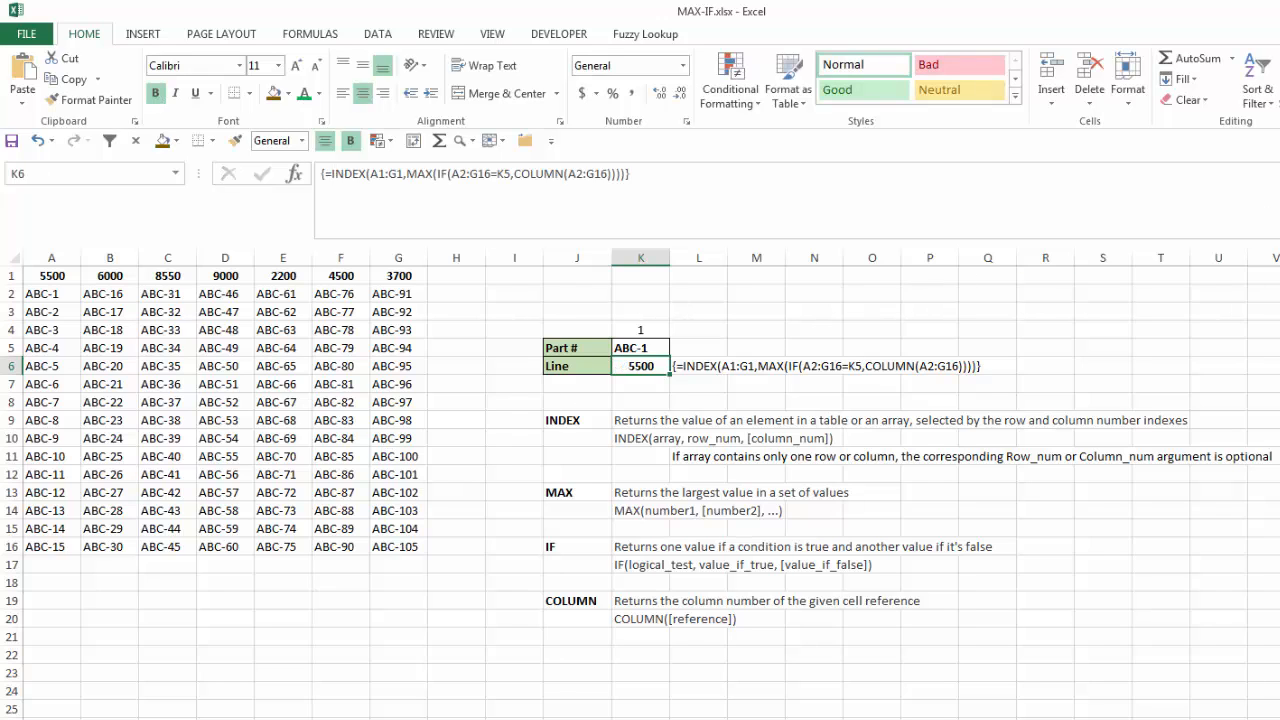
pyautogui.moveTo(1040, 241); pyautogui.dragTo(1042, 188)
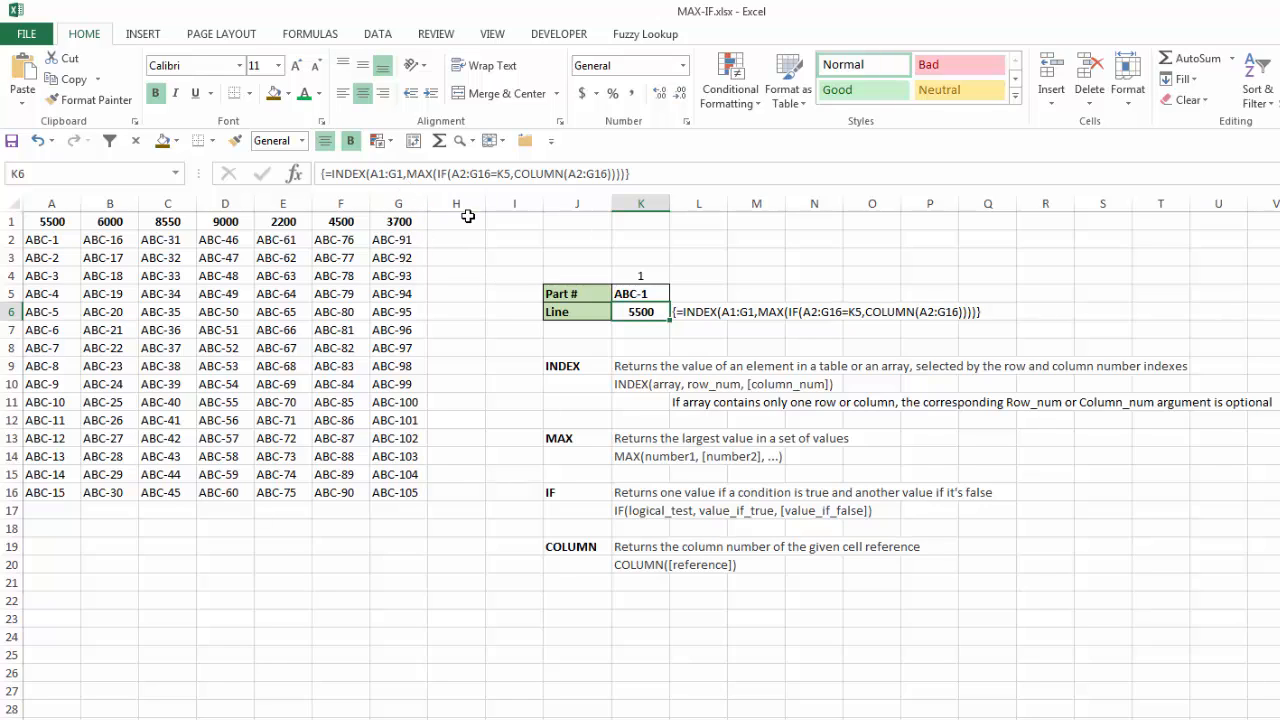
# Step: Open Evaluate Formula for the array formula in K6, view the first expression it would evaluate, and close it
pyautogui.click(318, 36)
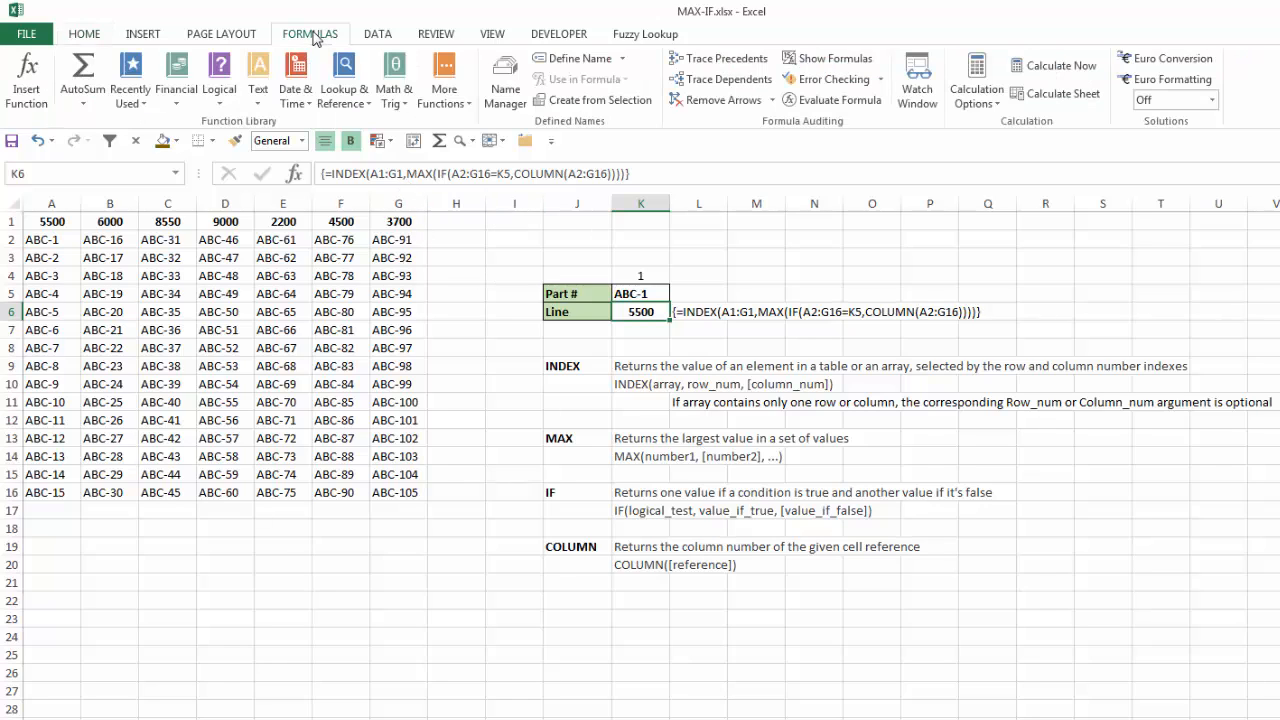
pyautogui.click(830, 101)
pyautogui.moveTo(948, 370); pyautogui.dragTo(598, 232)
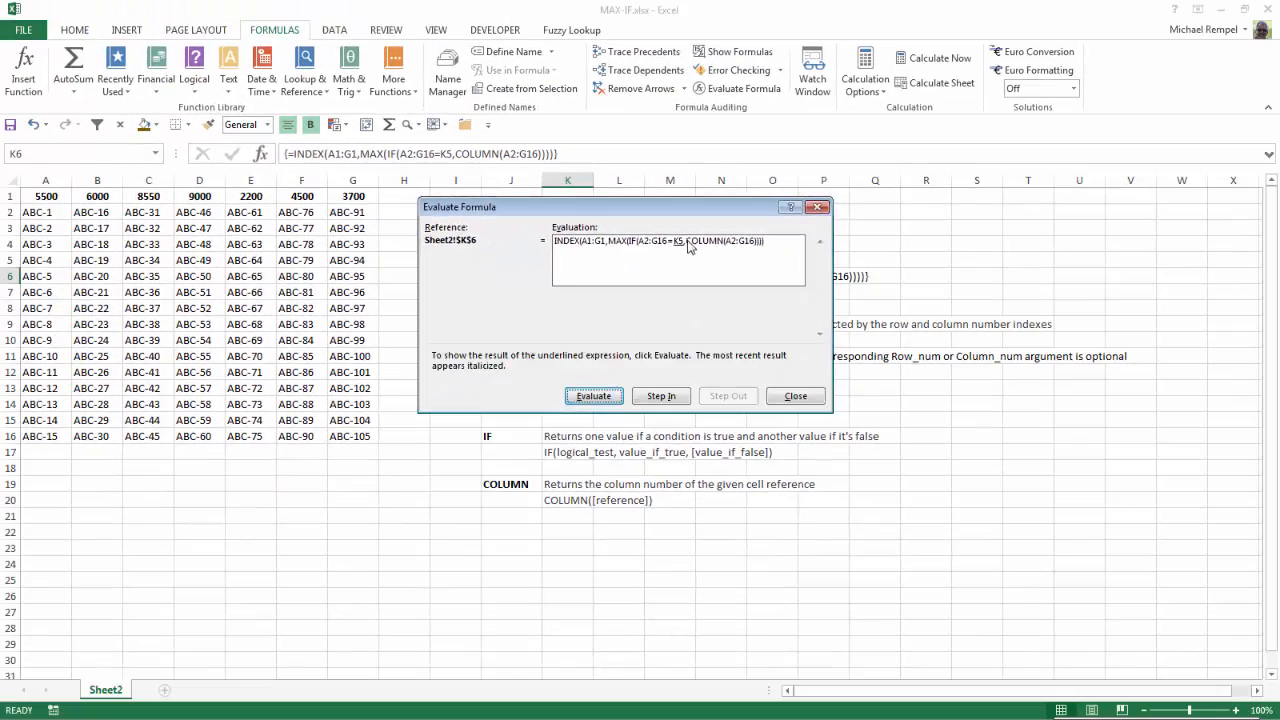
pyautogui.press('Escape')
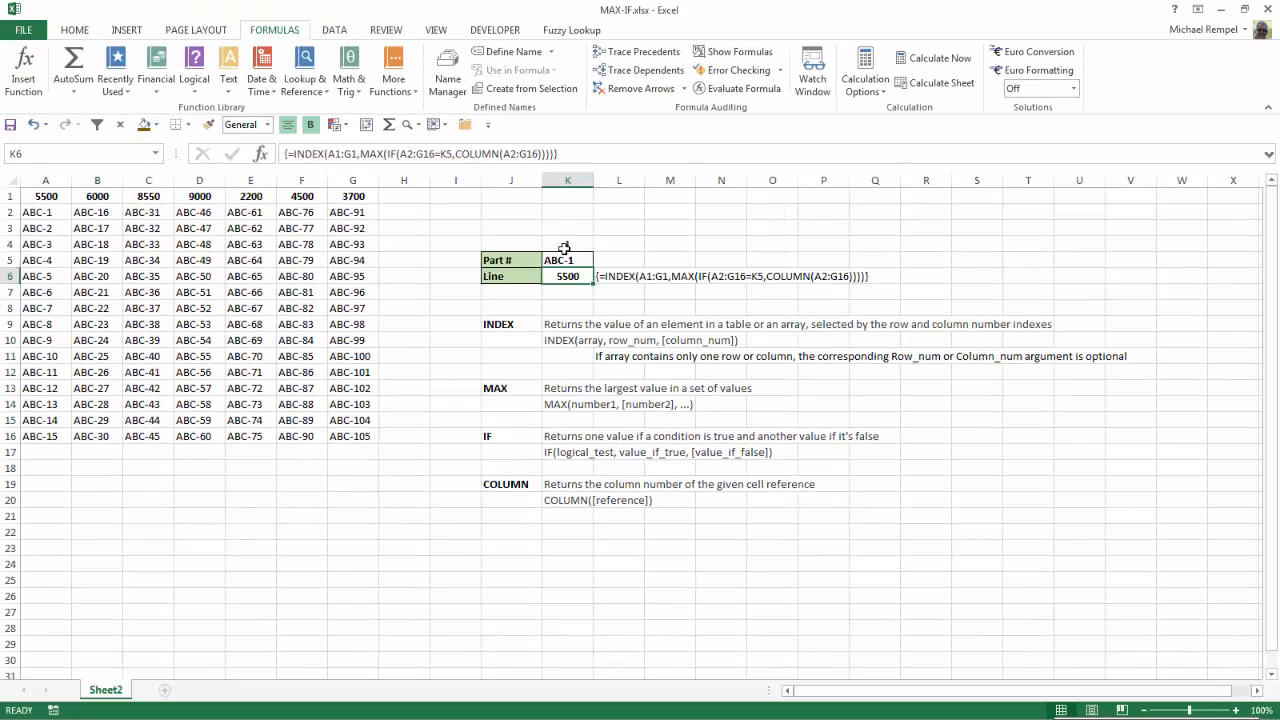
# Step: Set the lookup number in K4 to 50 and locate ABC-50 in the parts table
pyautogui.click(565, 246)
pyautogui.write('1')
pyautogui.hotkey('ctrl', 'Return')
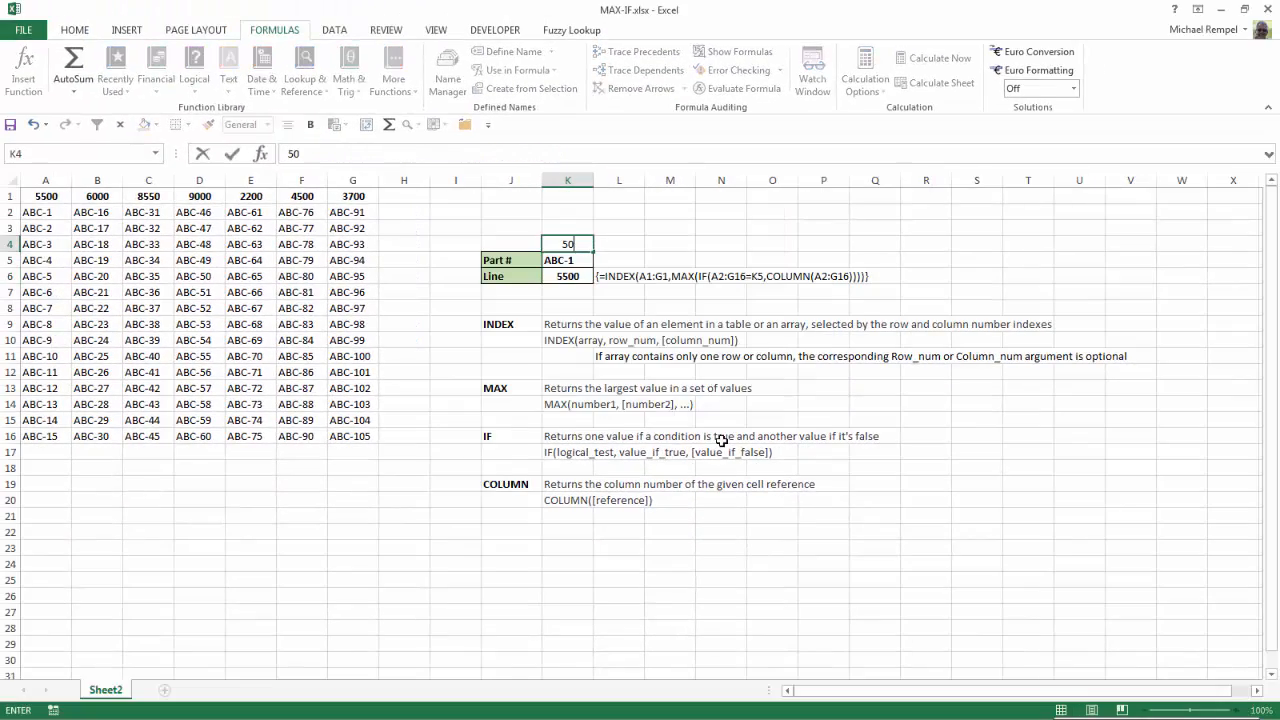
pyautogui.write('50')
pyautogui.press('Return')
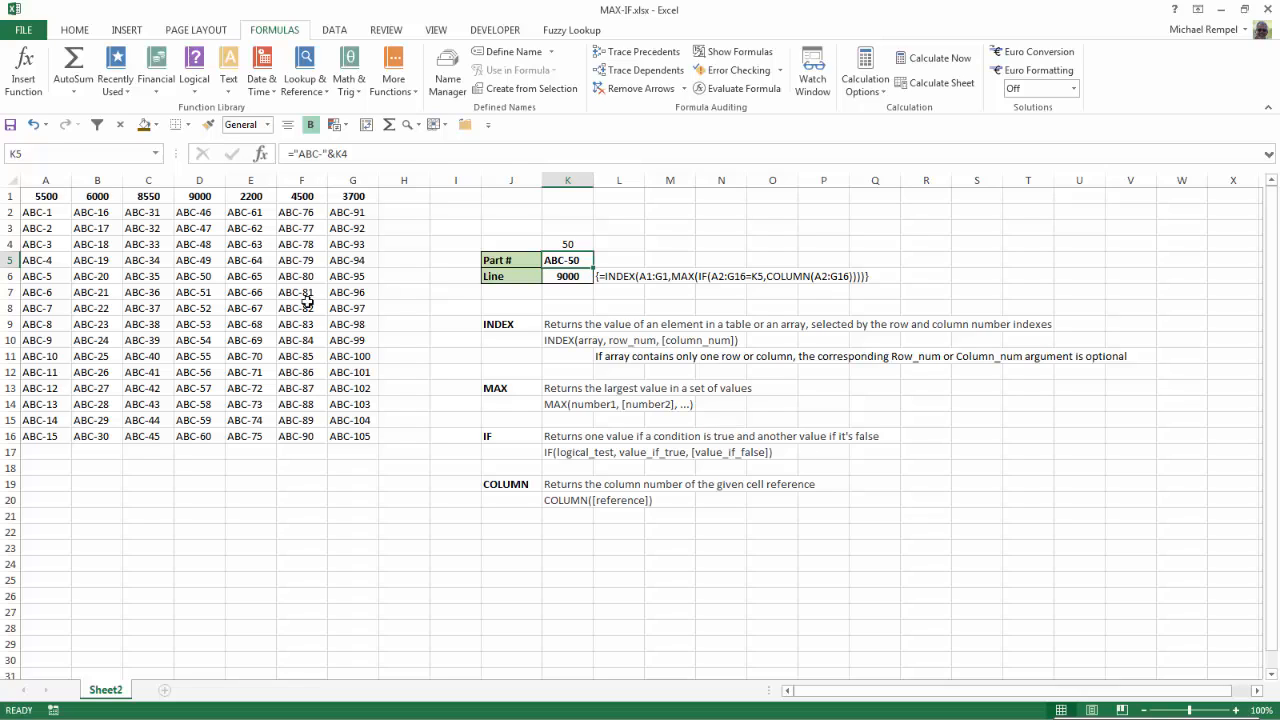
pyautogui.click(193, 279)
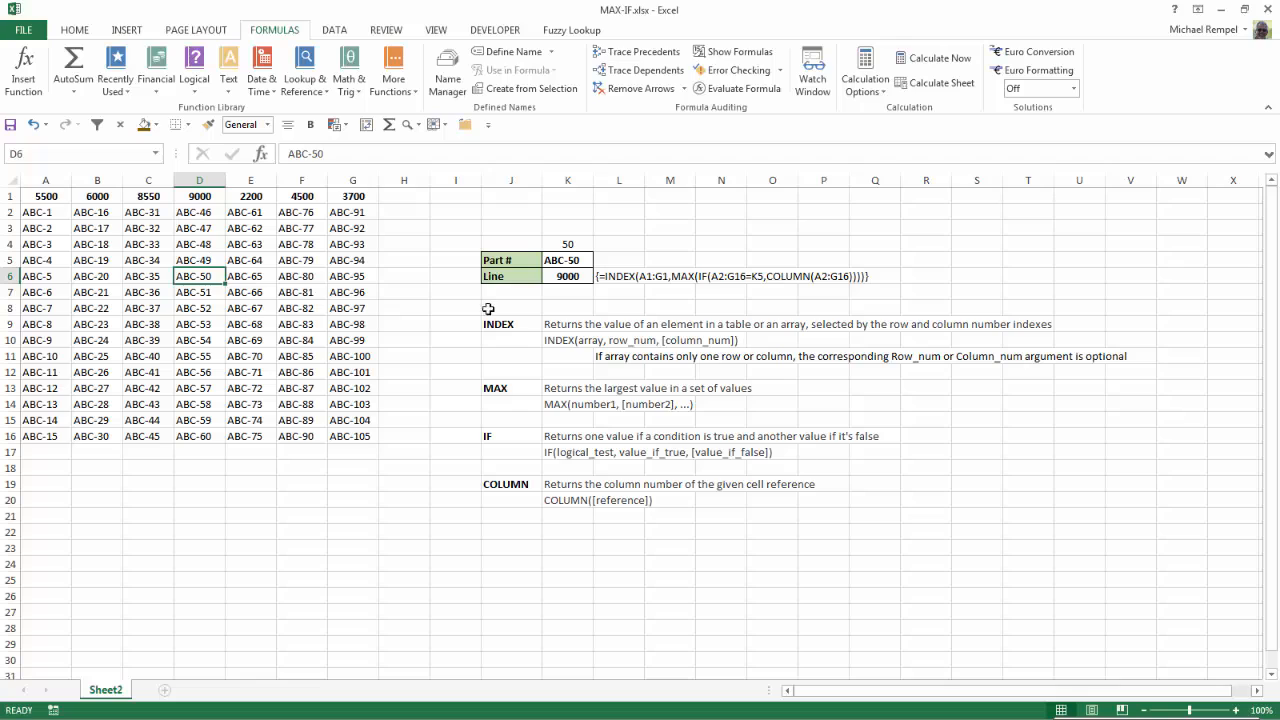